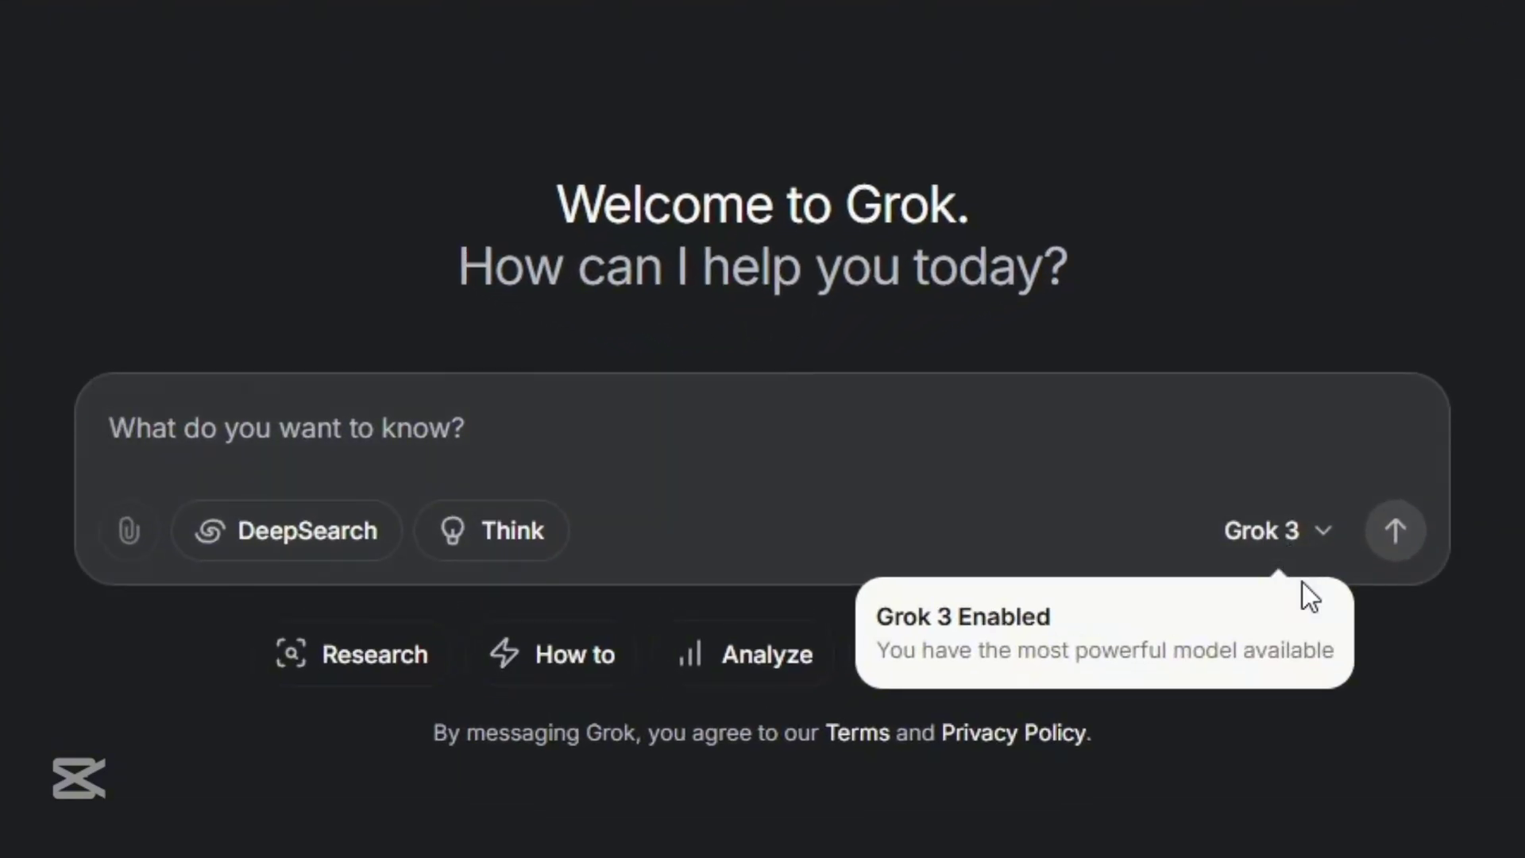
Step: Submit the Create images prompt 'A GIRL PASSING BY A CASTLE IN HARRYPOTTER THEME'
{"action": "left_click", "coordinate": [1309, 548]}
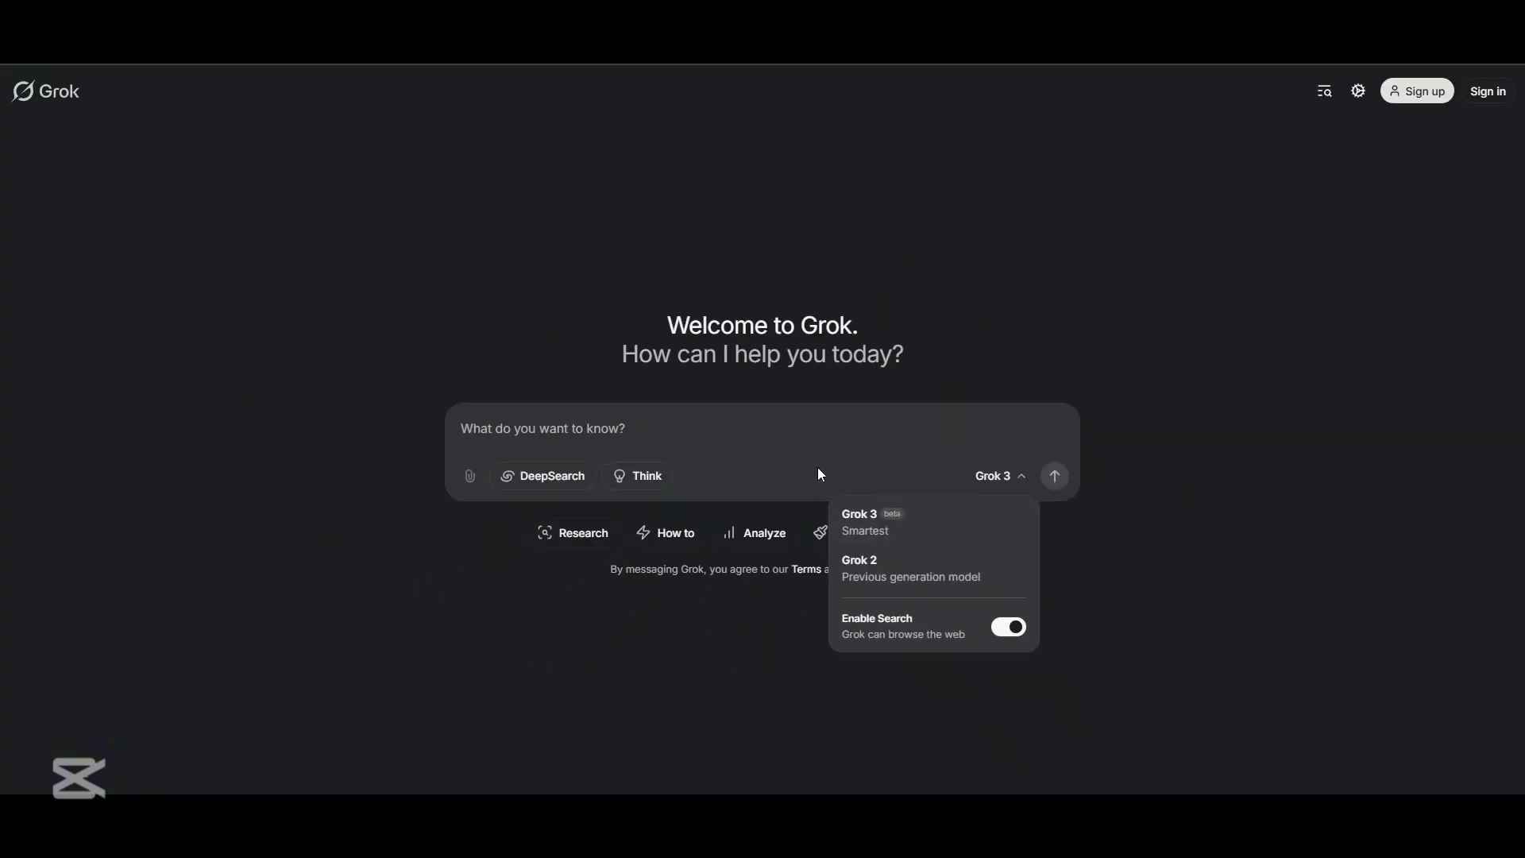
{"action": "left_click", "coordinate": [812, 458]}
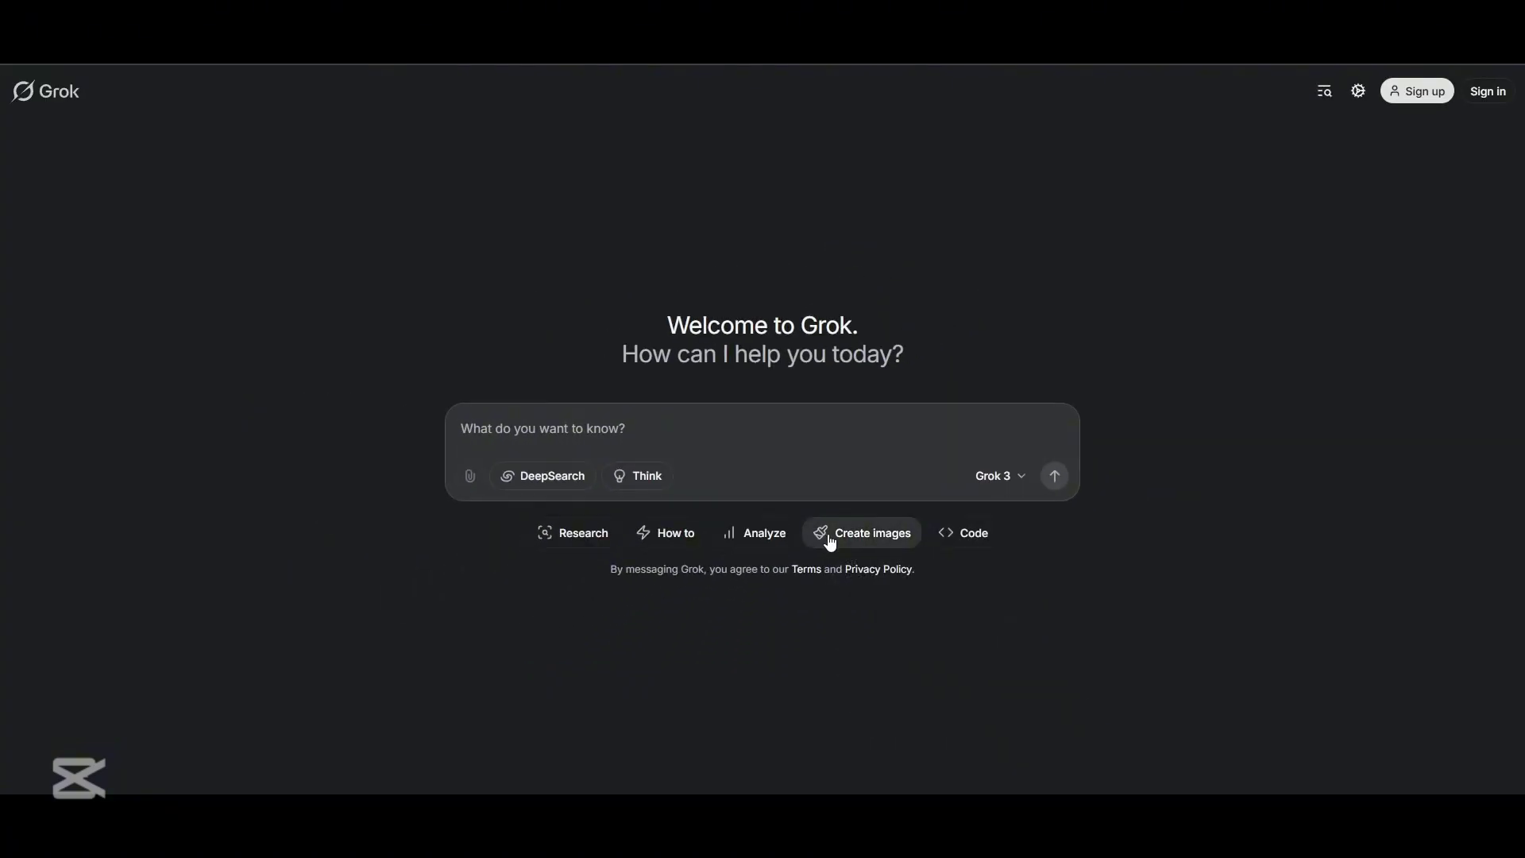
{"action": "left_click", "coordinate": [829, 539]}
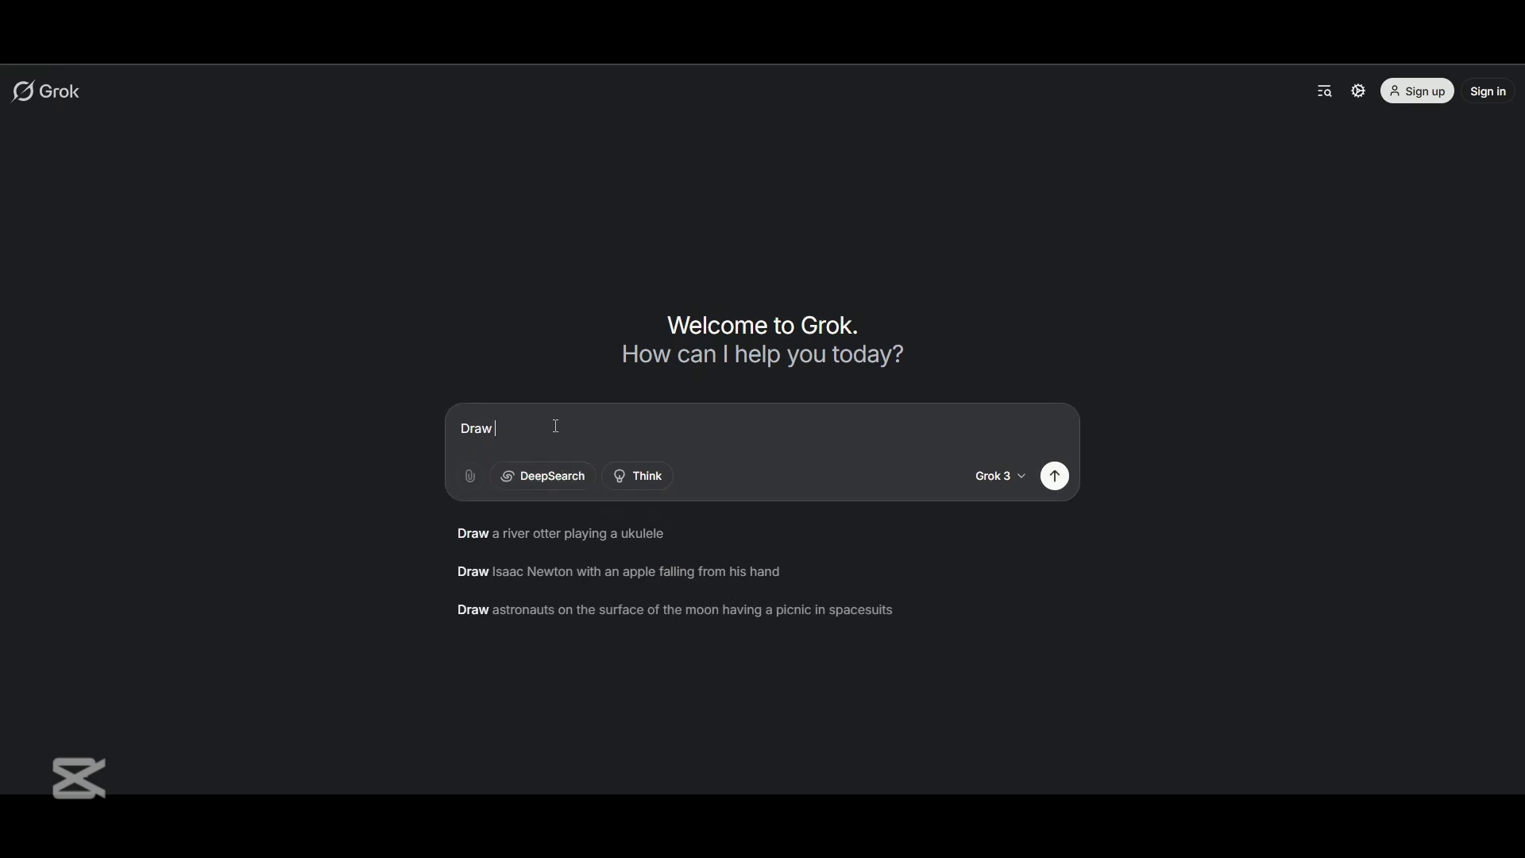
{"action": "type", "text": "A GIRL PASSING BY A CASTLE IN HARRYPOTTER THEME"}
{"action": "key", "text": "Return"}
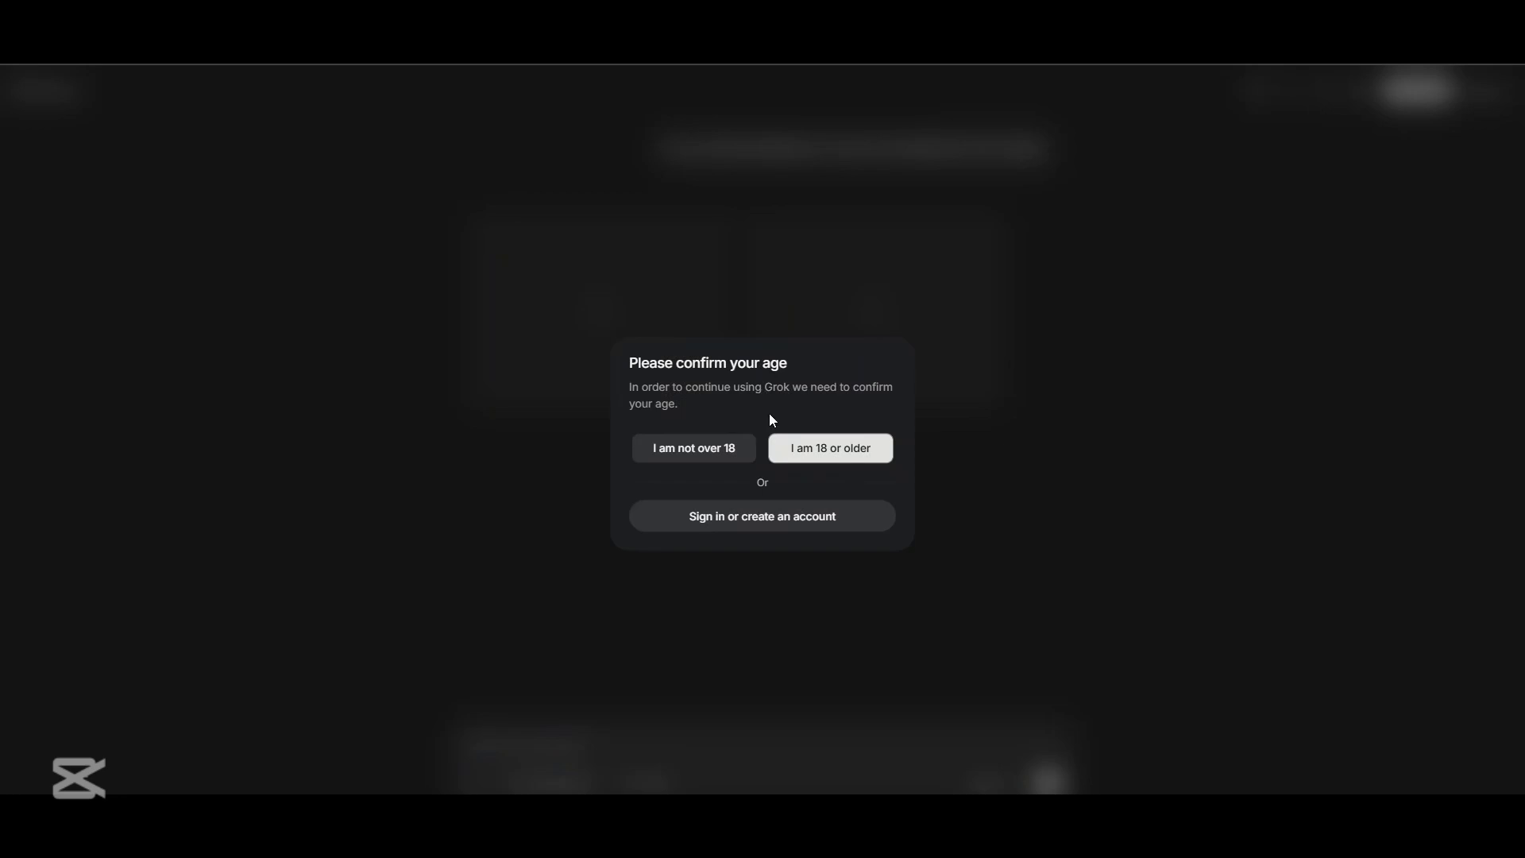
Step: Confirm being 18 or older so both robed-girl castle images render
{"action": "left_click", "coordinate": [795, 454]}
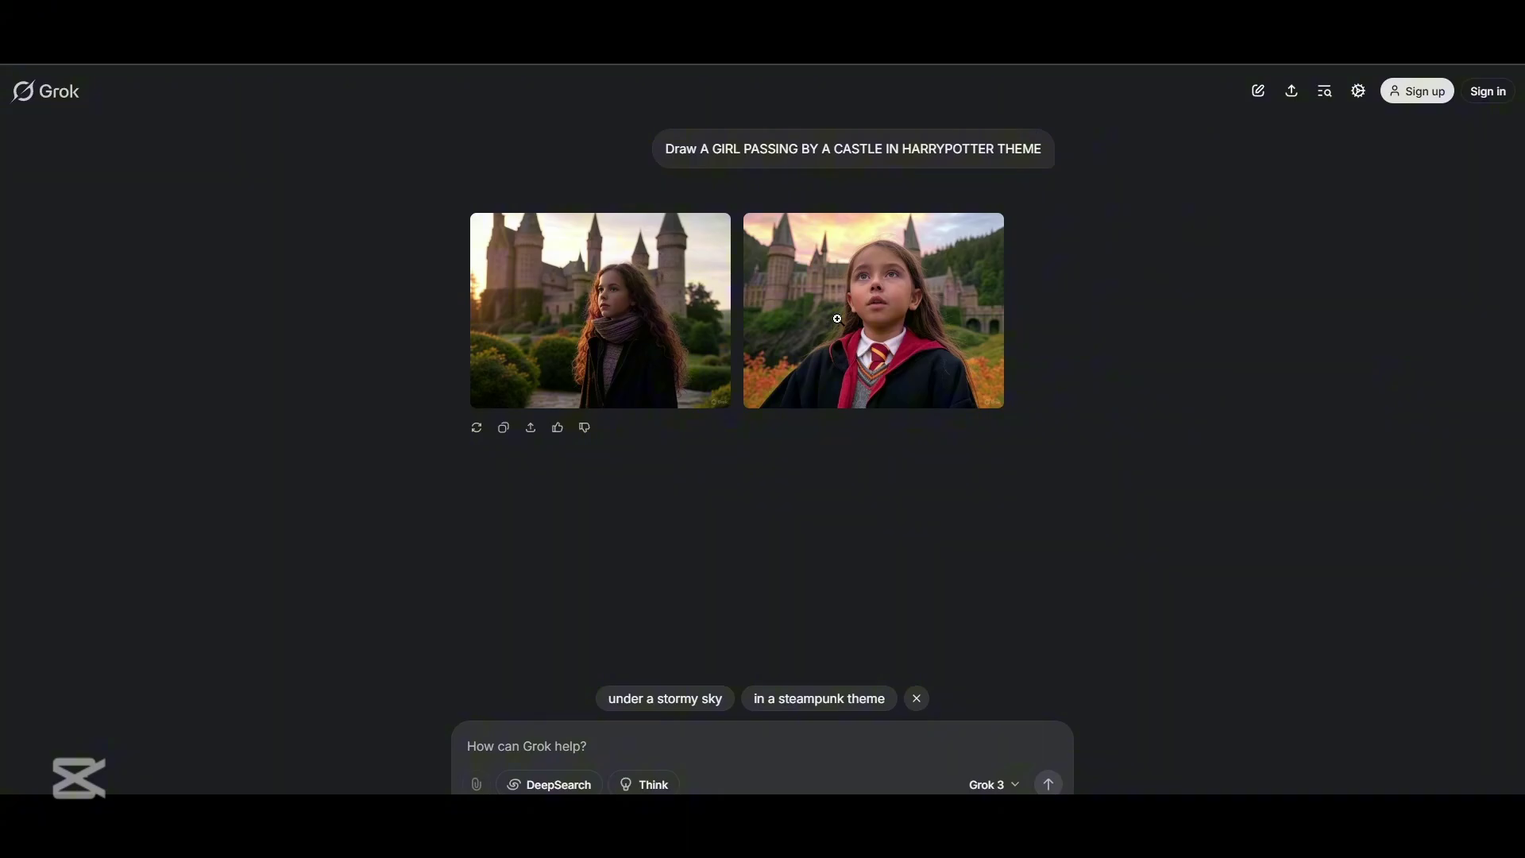
{"action": "right_click", "coordinate": [562, 324]}
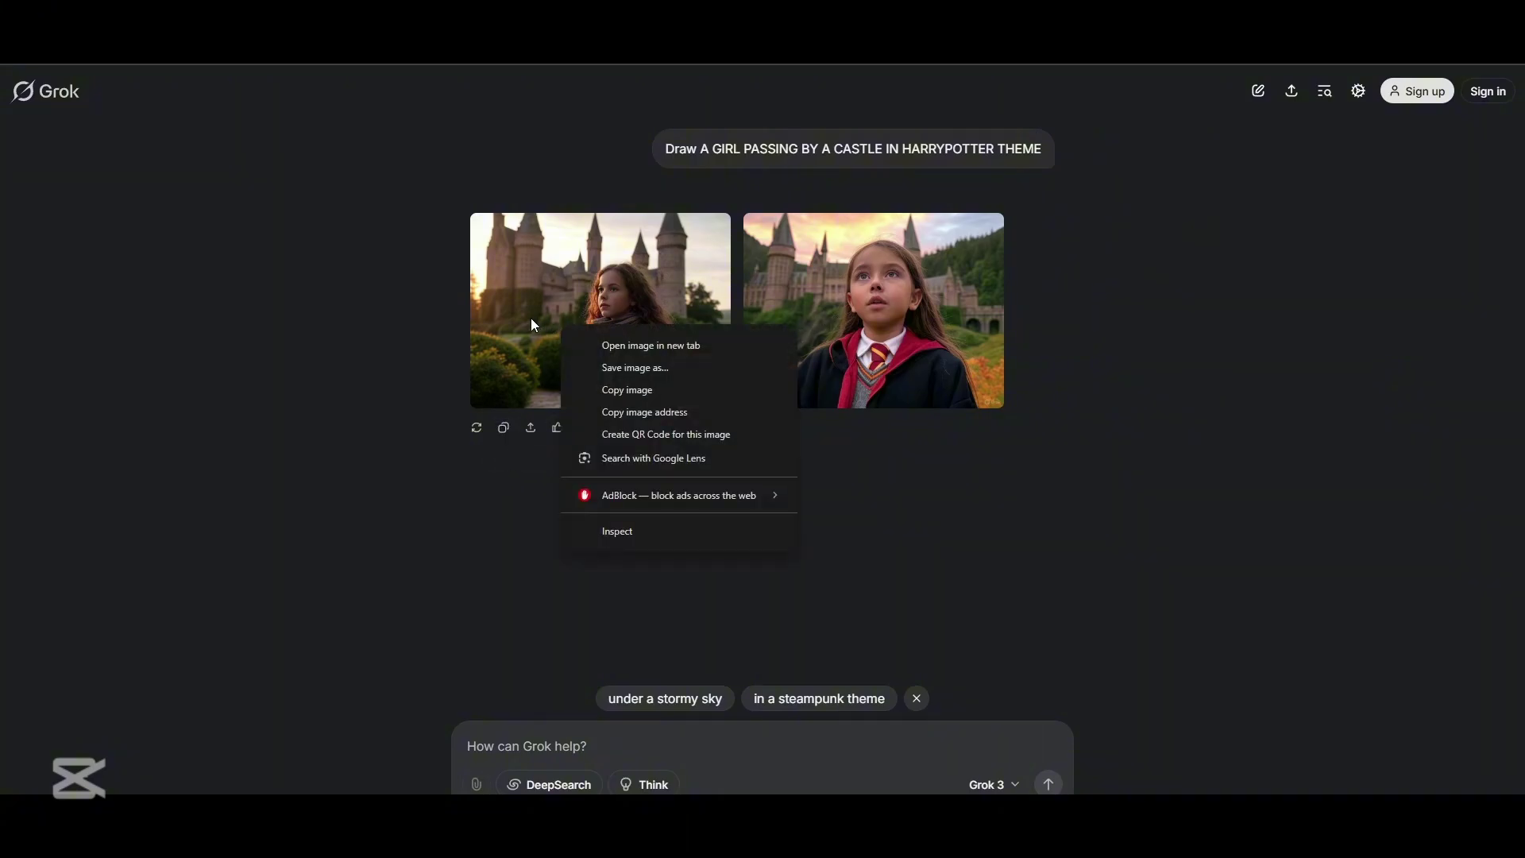
{"action": "left_click", "coordinate": [467, 329]}
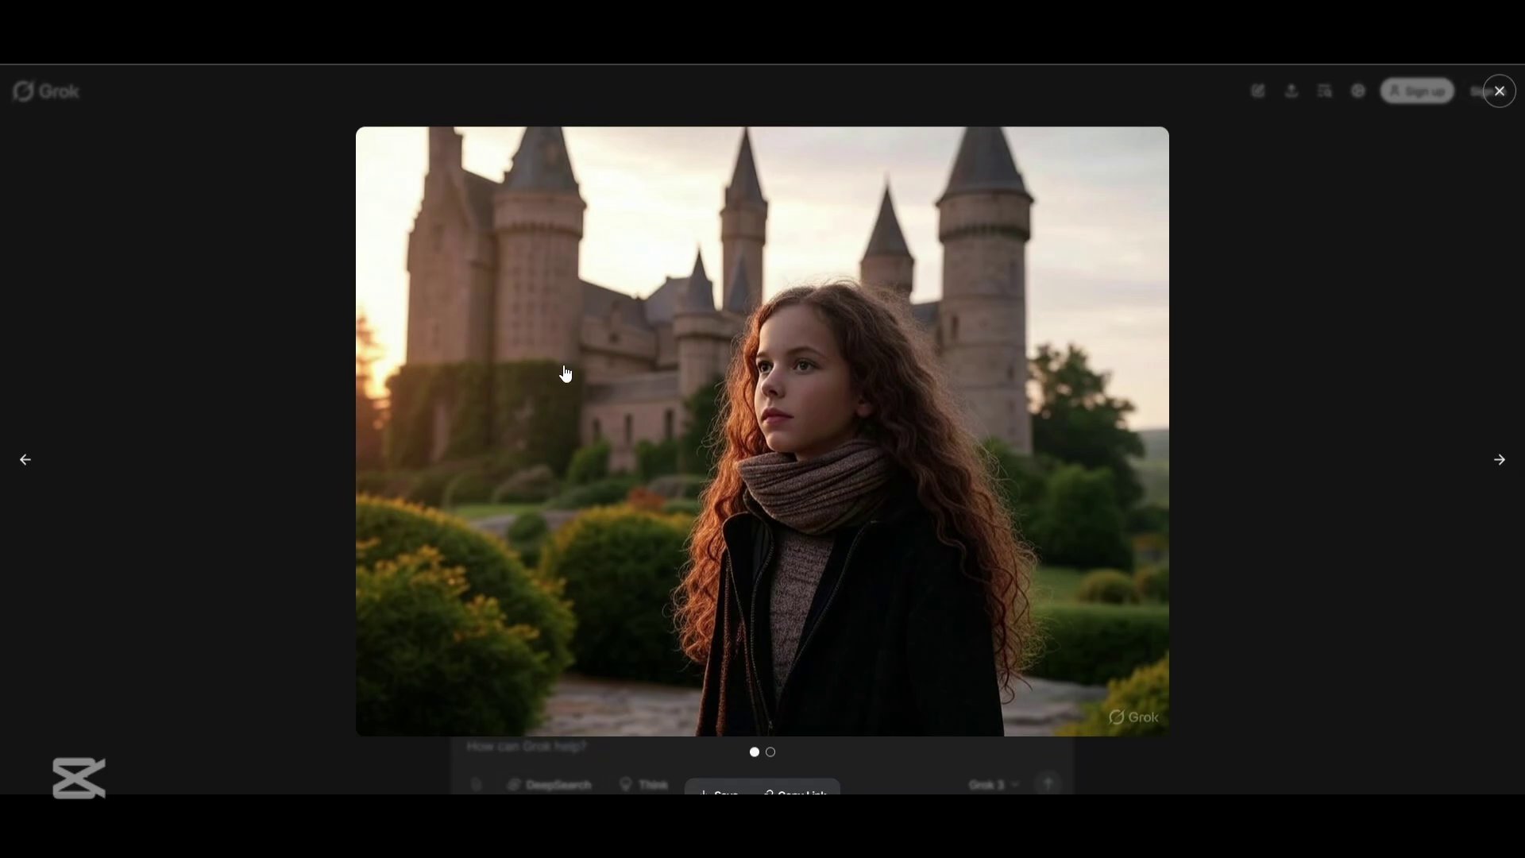
{"action": "left_click", "coordinate": [1352, 402]}
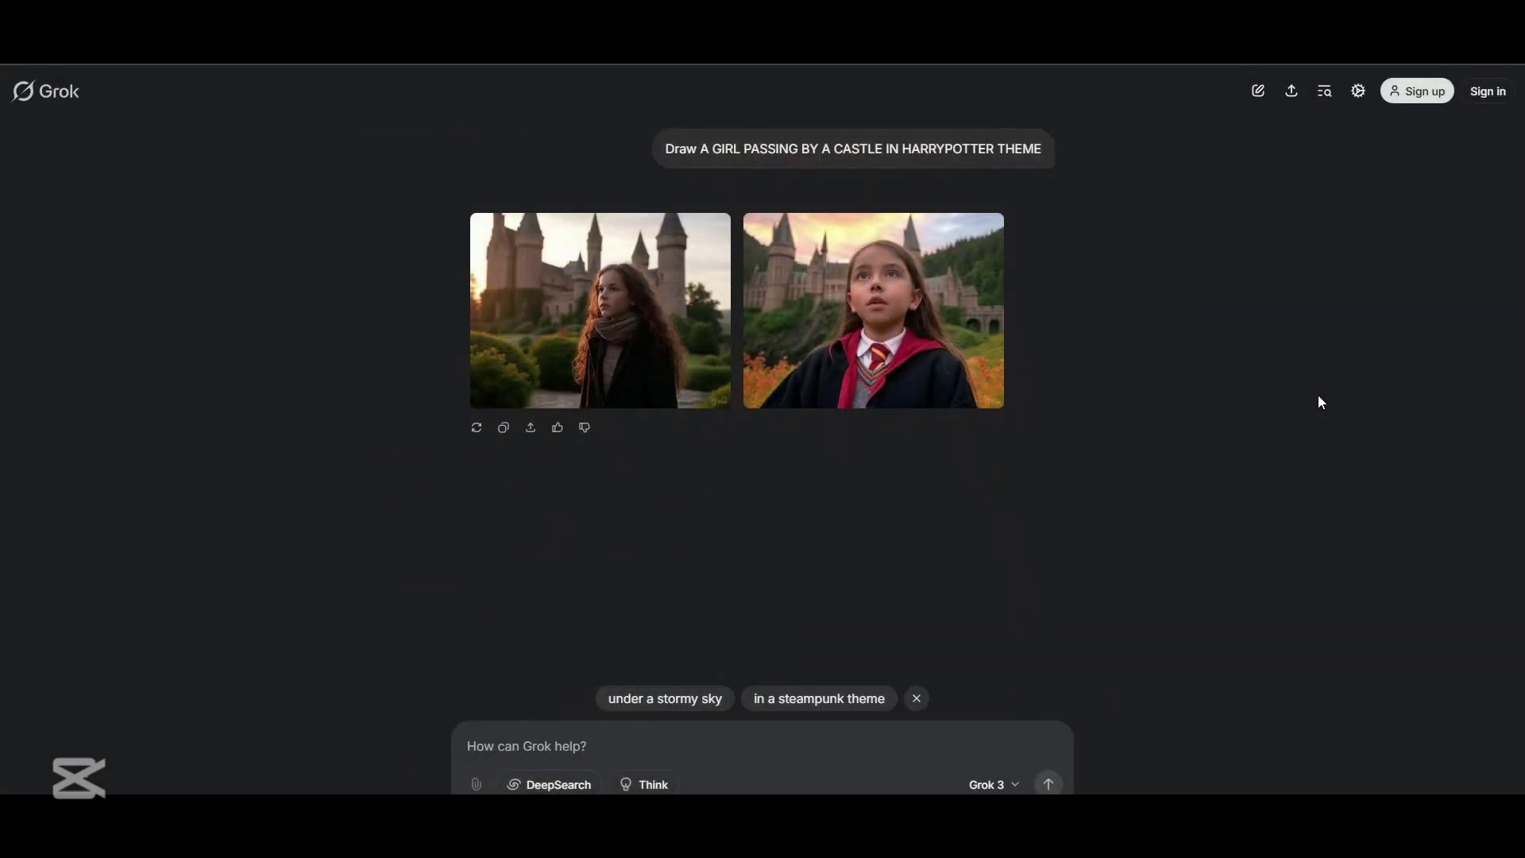